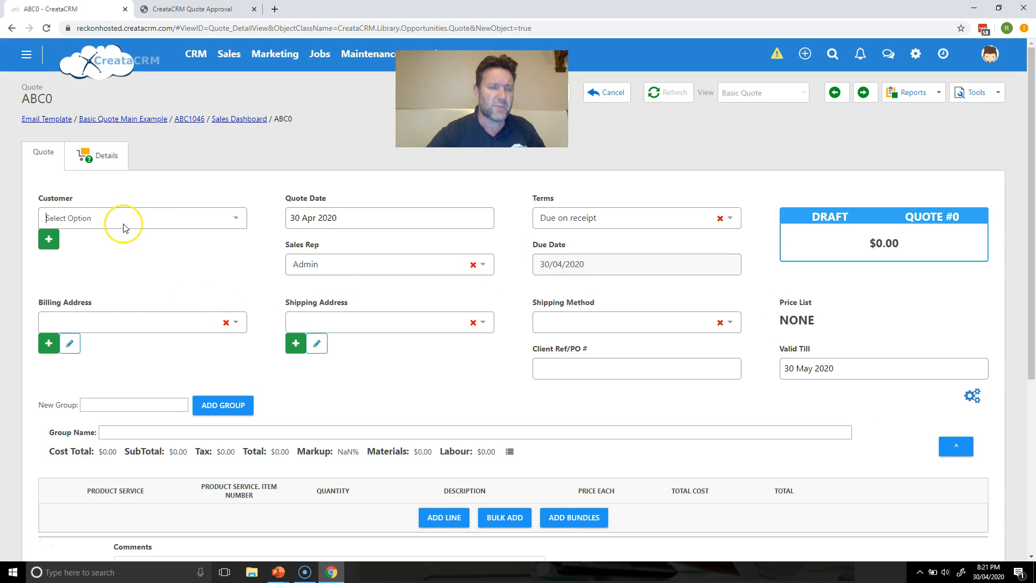
# Step: Set the quote's customer to CreataCRM by searching 'CREATA'
pyautogui.click(123, 221)
pyautogui.write('CREATA')
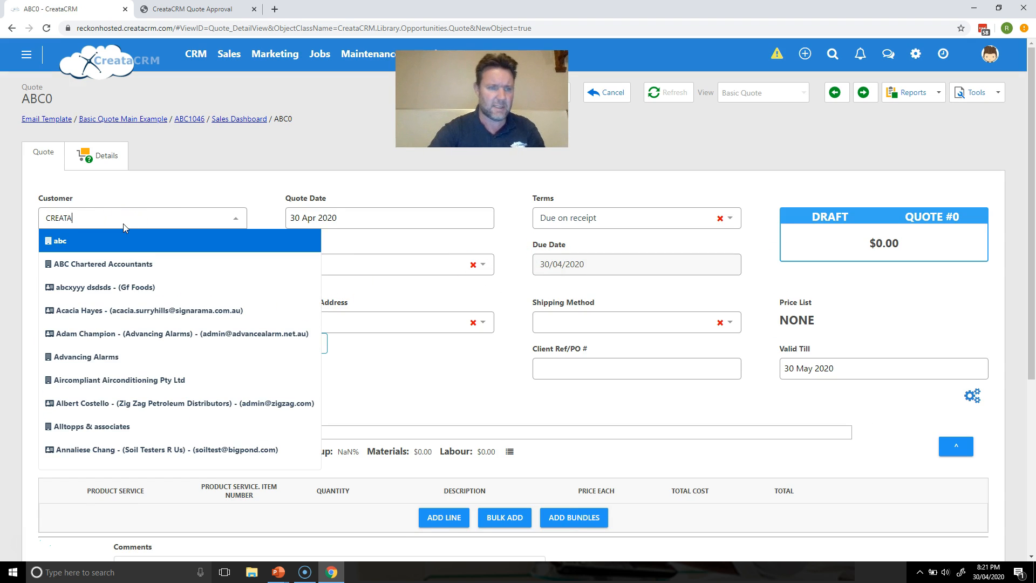
pyautogui.click(126, 267)
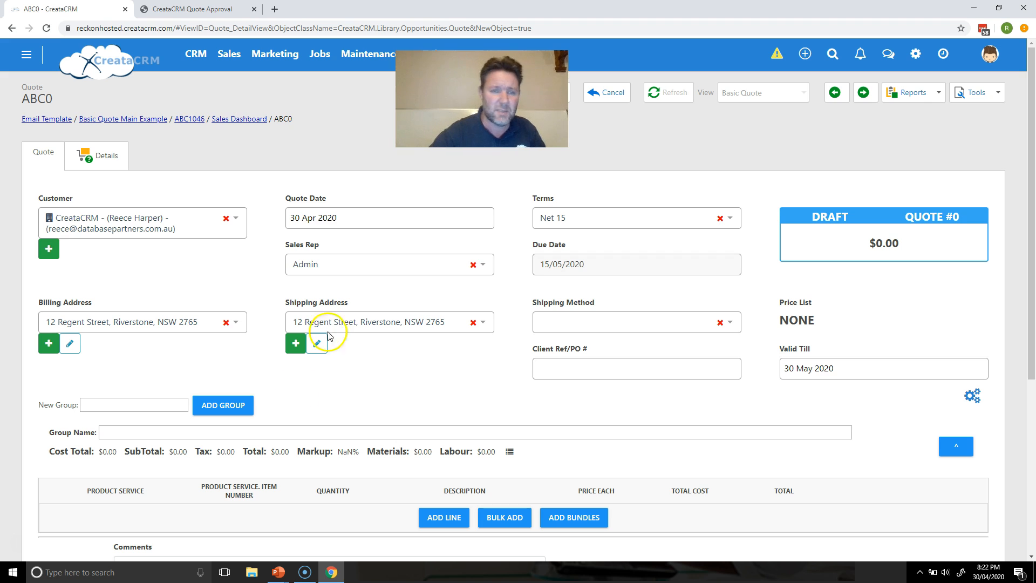
# Step: Look through the saved shipping addresses, keep the current one, and begin a new shipping address
pyautogui.click(370, 324)
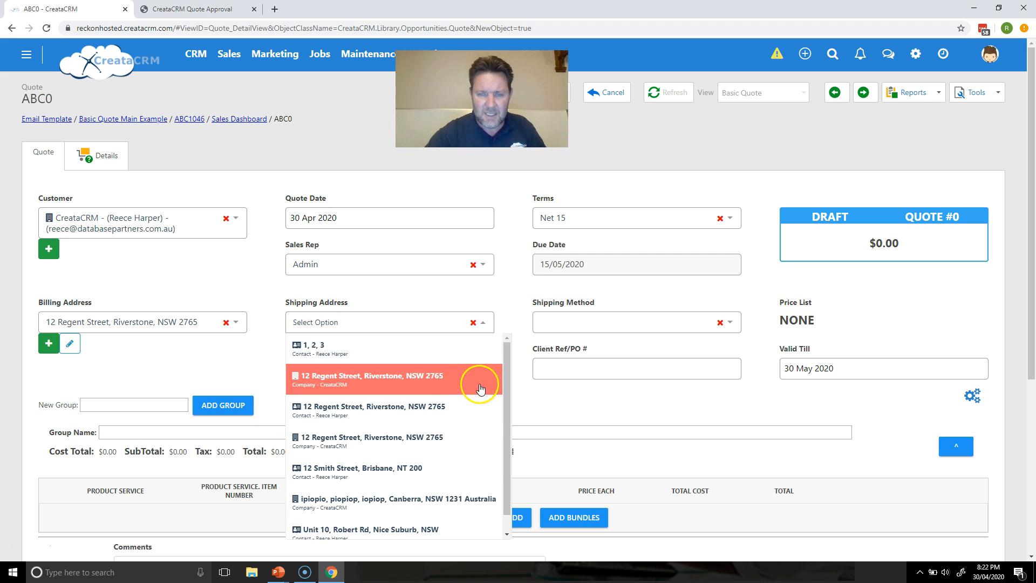
pyautogui.moveTo(507, 385); pyautogui.dragTo(501, 424)
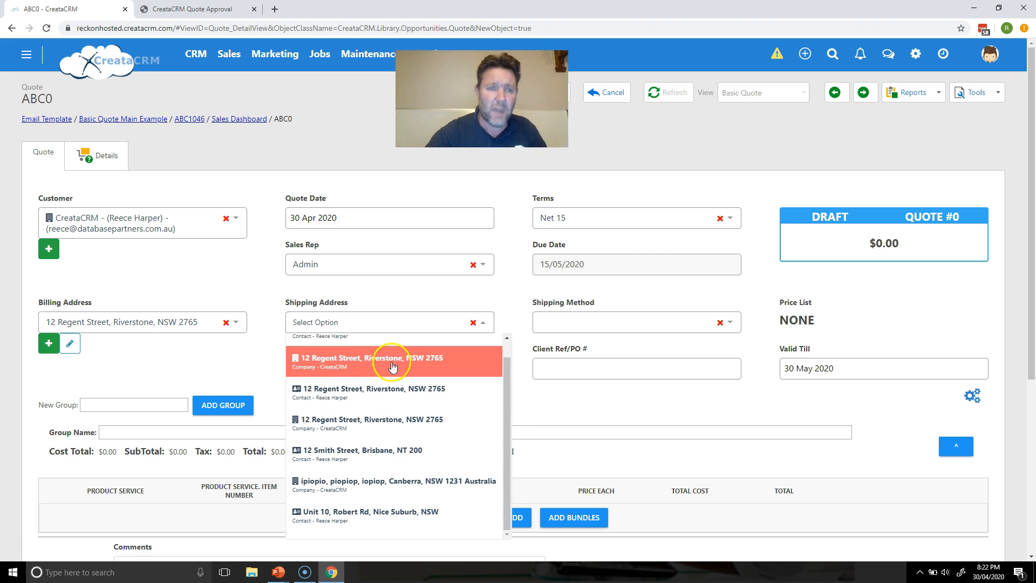
pyautogui.click(153, 272)
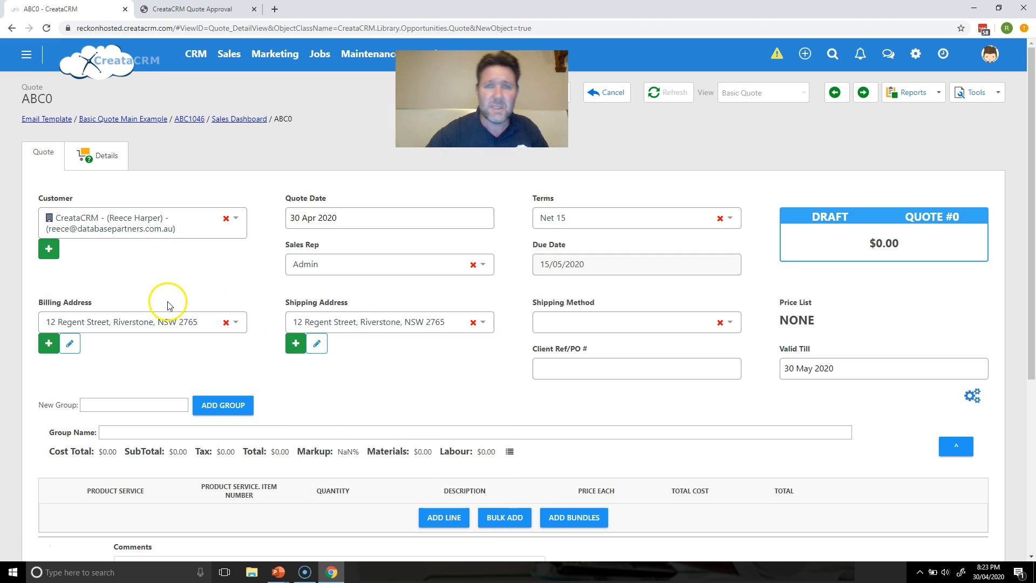
pyautogui.click(298, 349)
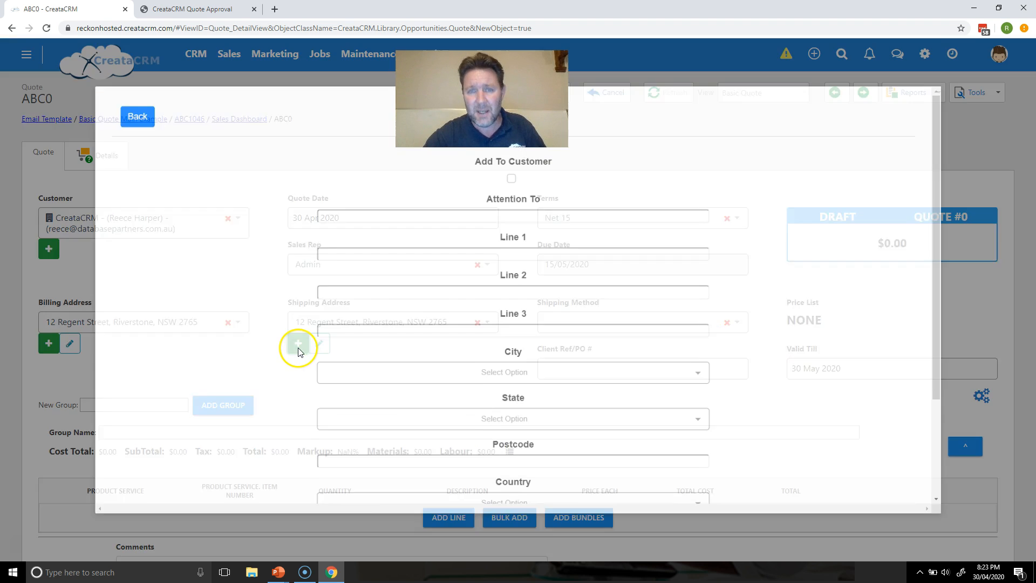
# Step: Enter the recipient's name as Attention To and the street address as Line 1
pyautogui.click(447, 219)
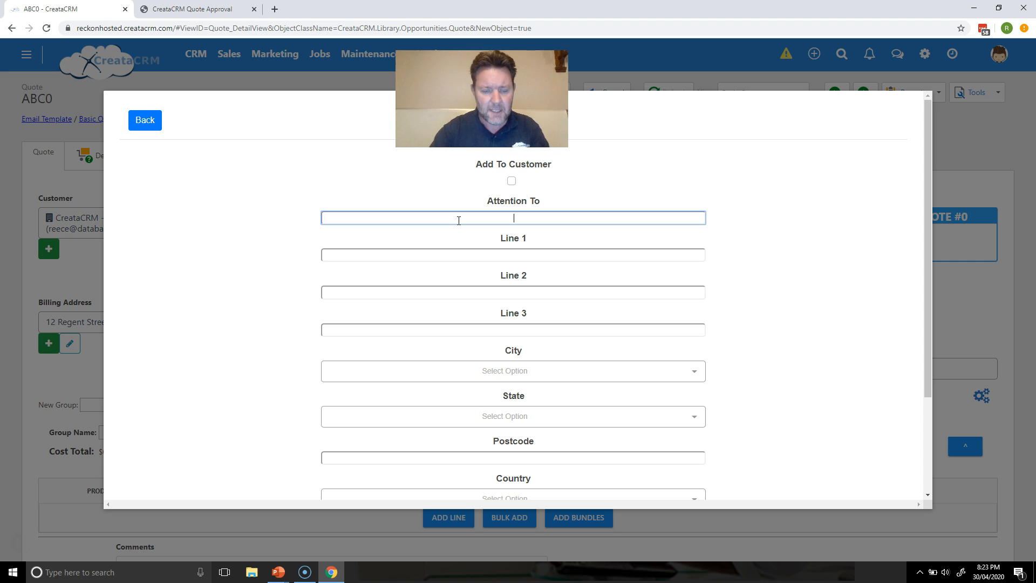
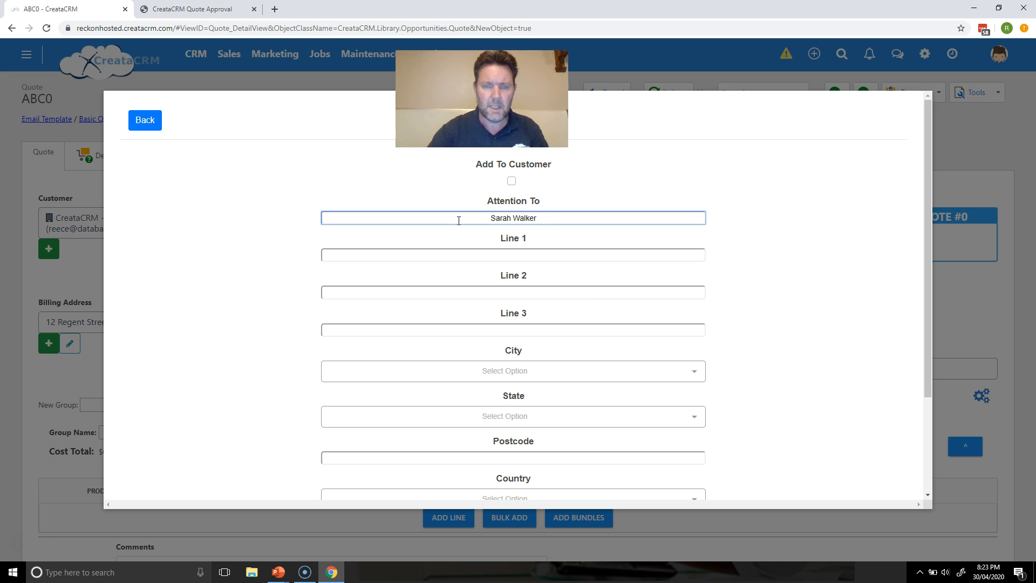
pyautogui.press('Tab')
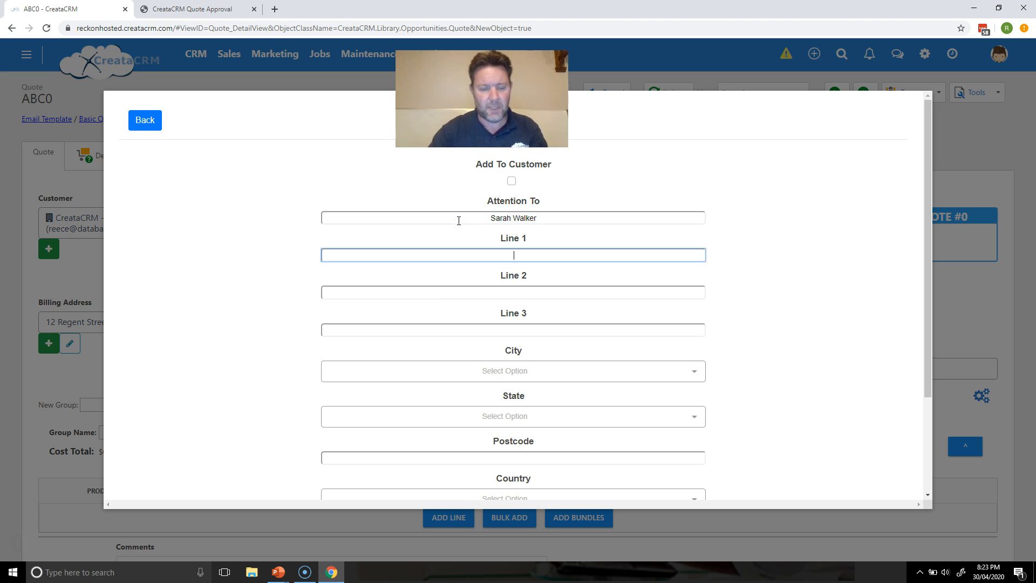
pyautogui.press('Tab')
pyautogui.press('Tab')
pyautogui.press('Tab')
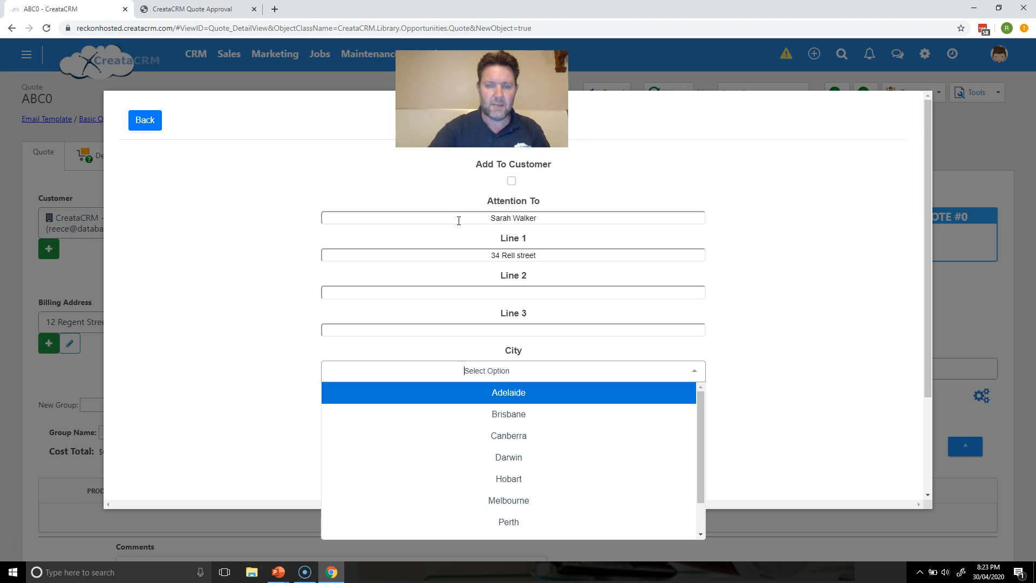
# Step: Set the new address's city to Hobart and state to TAS
pyautogui.rightClick(522, 474)
pyautogui.click(519, 477)
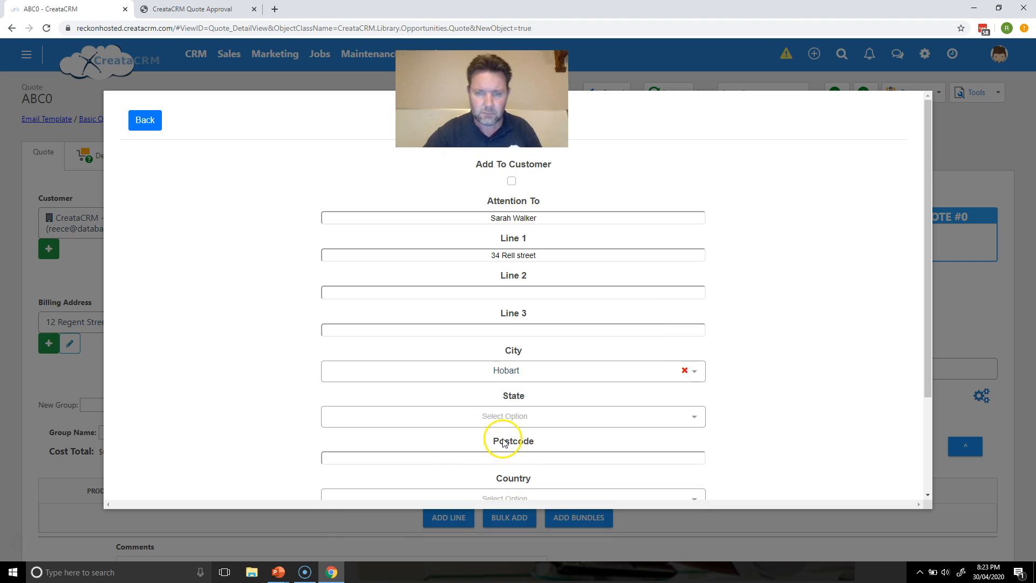
pyautogui.click(522, 415)
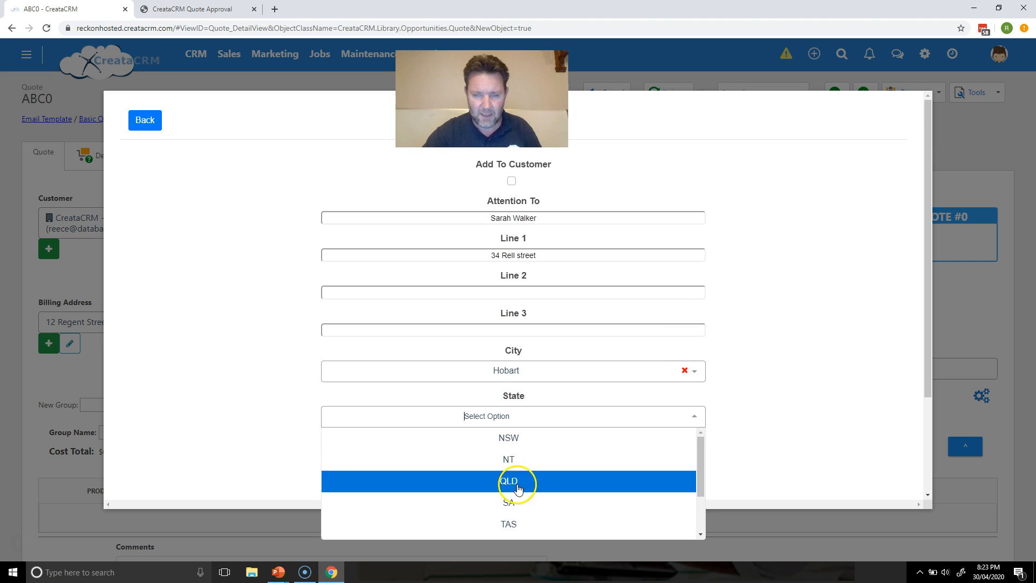
pyautogui.rightClick(514, 521)
pyautogui.click(465, 532)
pyautogui.click(465, 532)
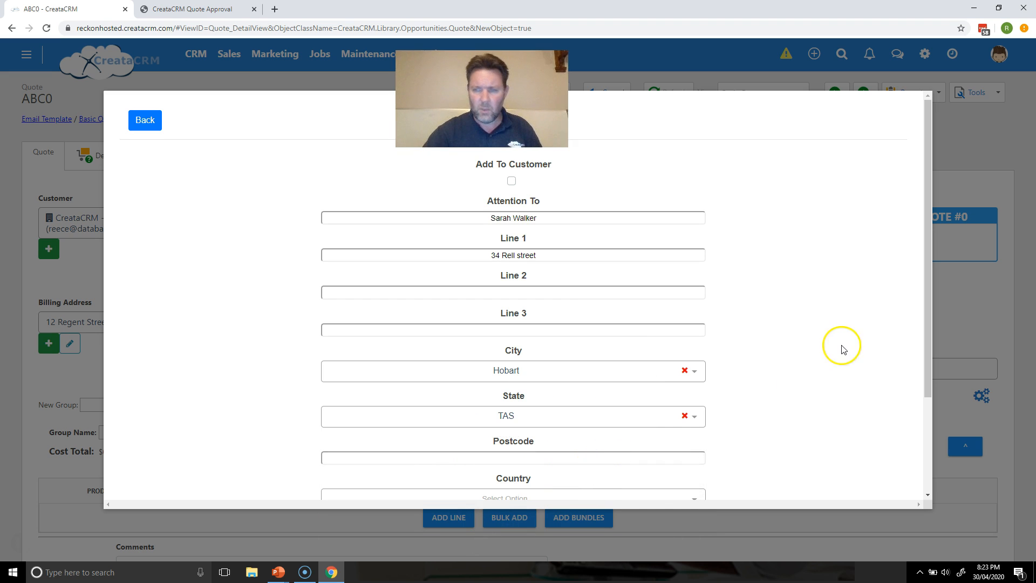
pyautogui.moveTo(931, 346); pyautogui.dragTo(925, 325)
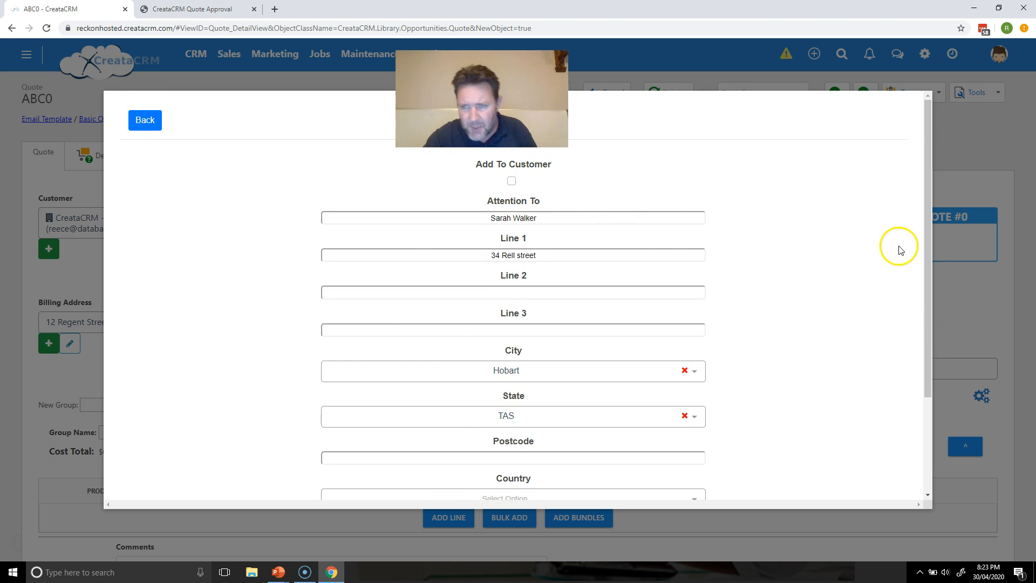
pyautogui.moveTo(924, 261)
pyautogui.mouseDown()
pyautogui.moveTo(923, 344)
pyautogui.moveTo(916, 253)
pyautogui.mouseUp()
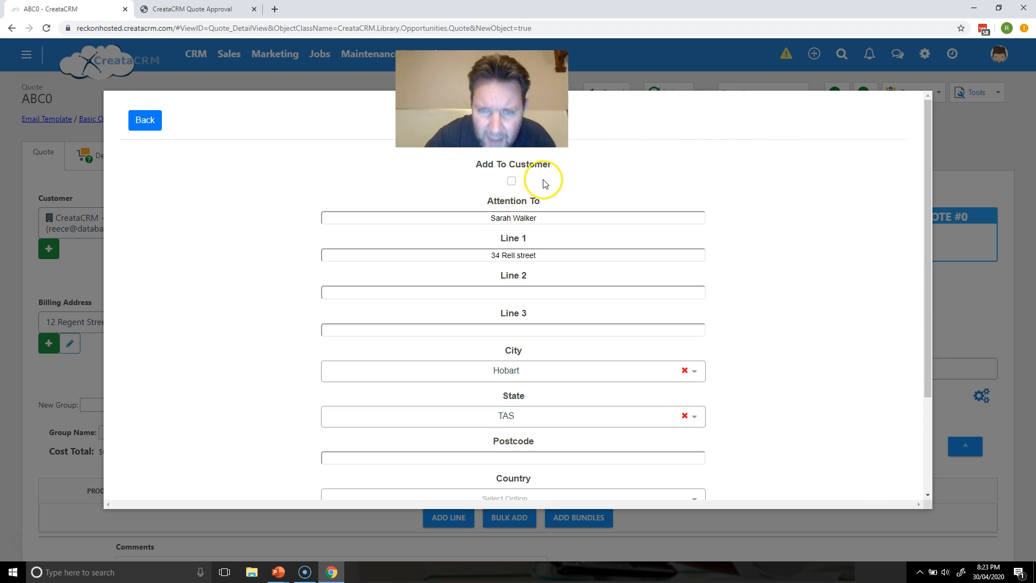
# Step: Add the Hobart address to CreataCRM and as shipping address, save quote ABC1047, open the company
pyautogui.click(512, 183)
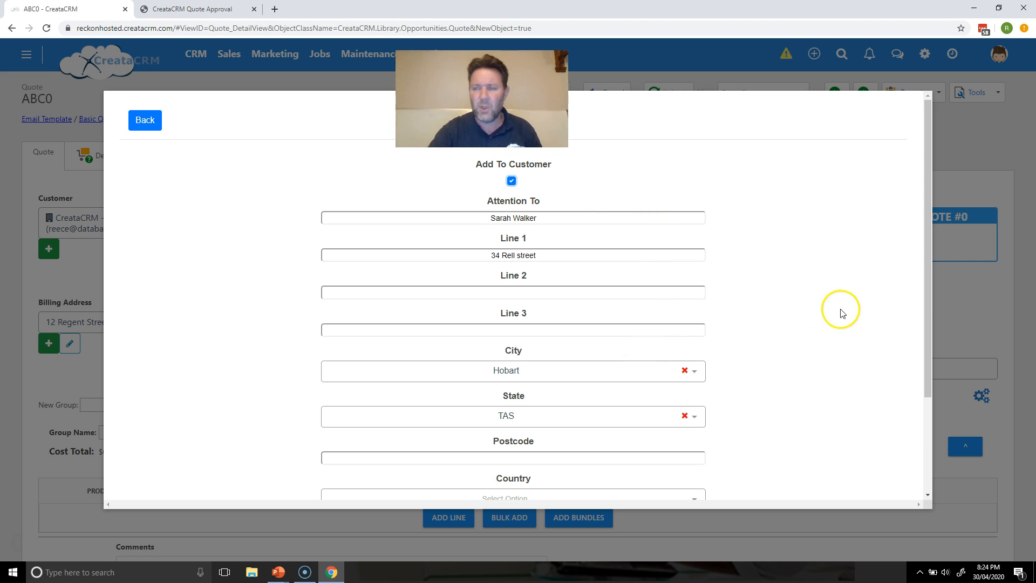
pyautogui.moveTo(928, 307); pyautogui.dragTo(924, 384)
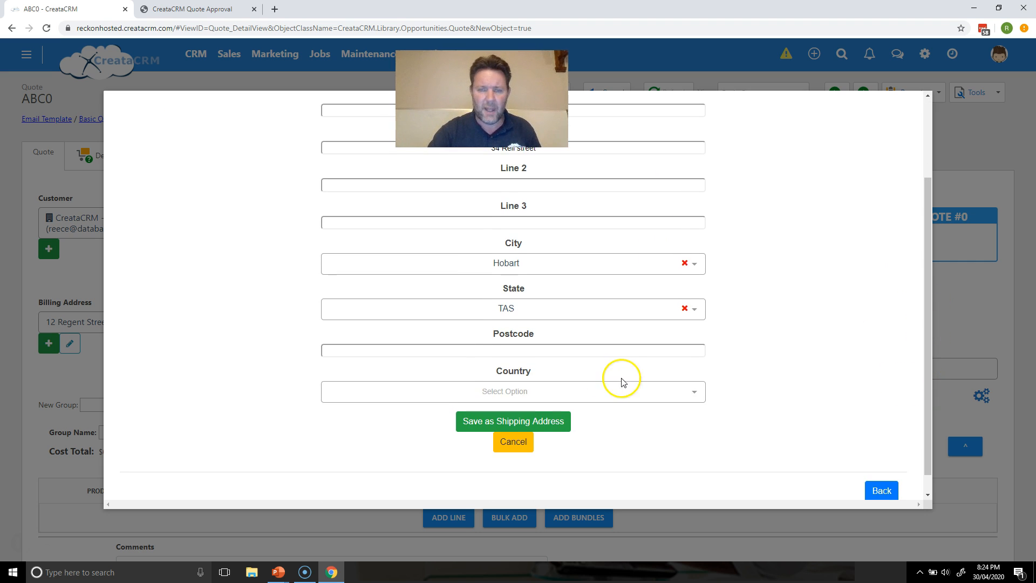
pyautogui.click(537, 428)
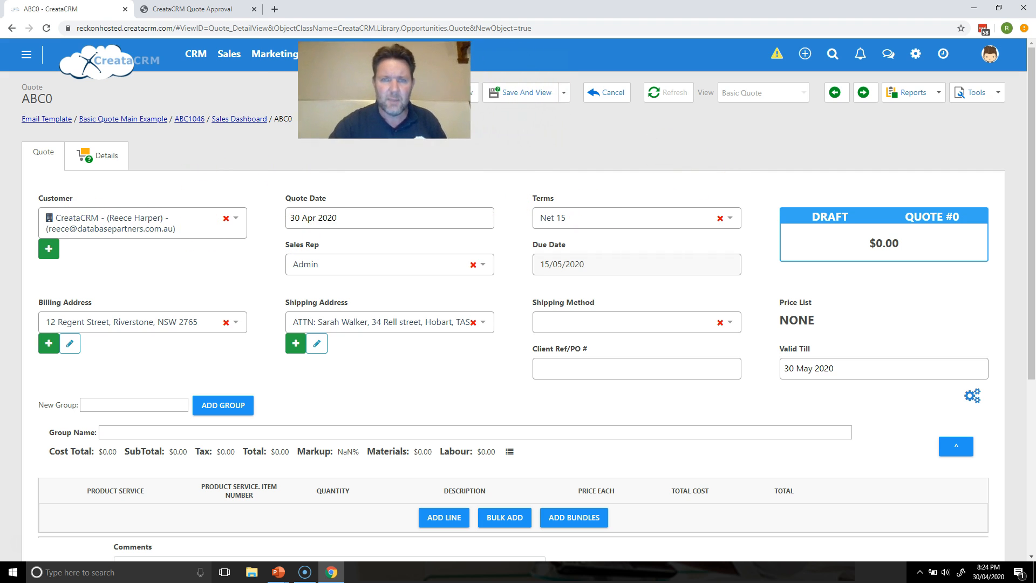
pyautogui.click(505, 93)
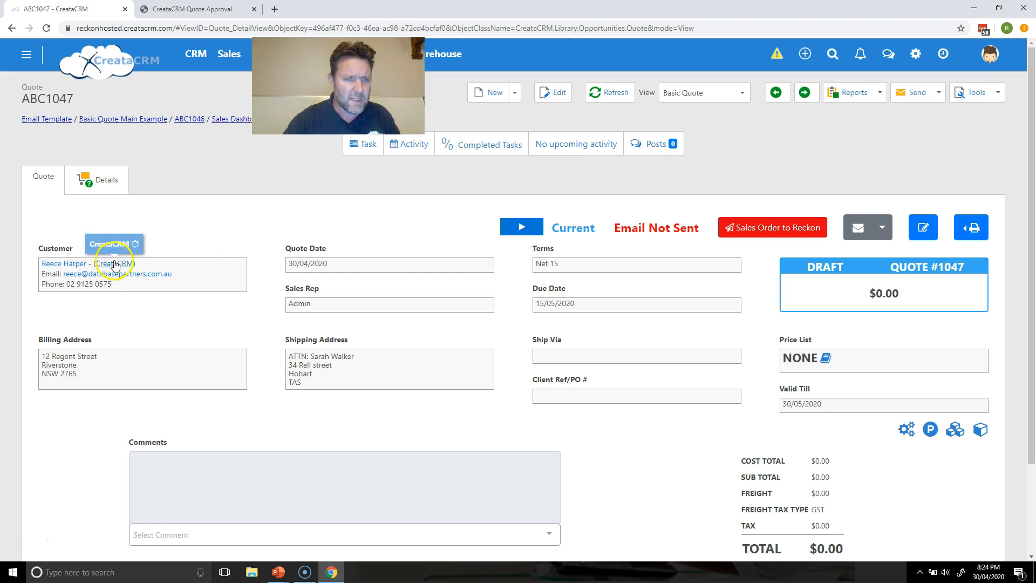
pyautogui.click(114, 263)
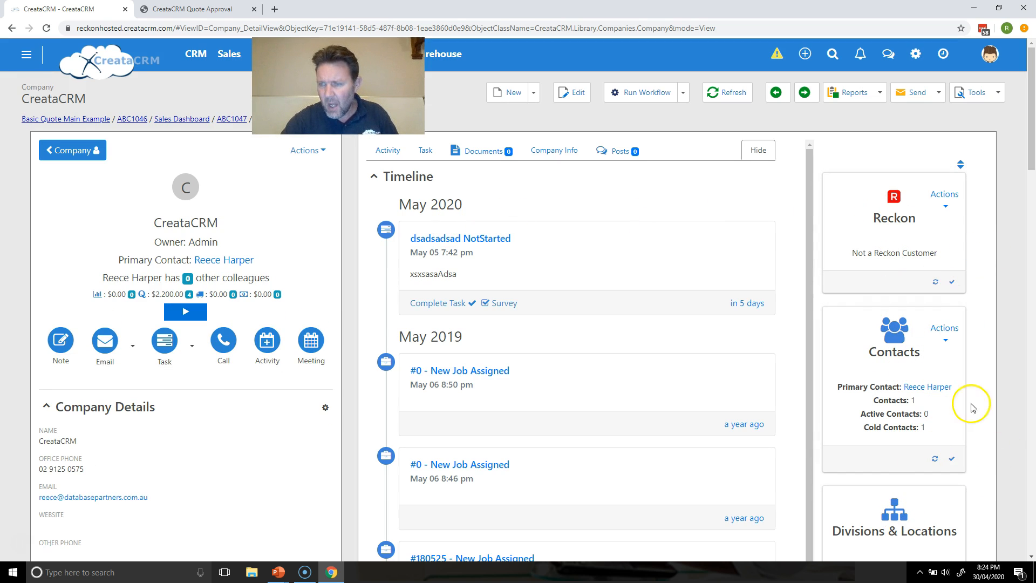
# Step: Show the Divisions & Locations list on CreataCRM's company page
pyautogui.moveTo(1028, 164); pyautogui.dragTo(1026, 217)
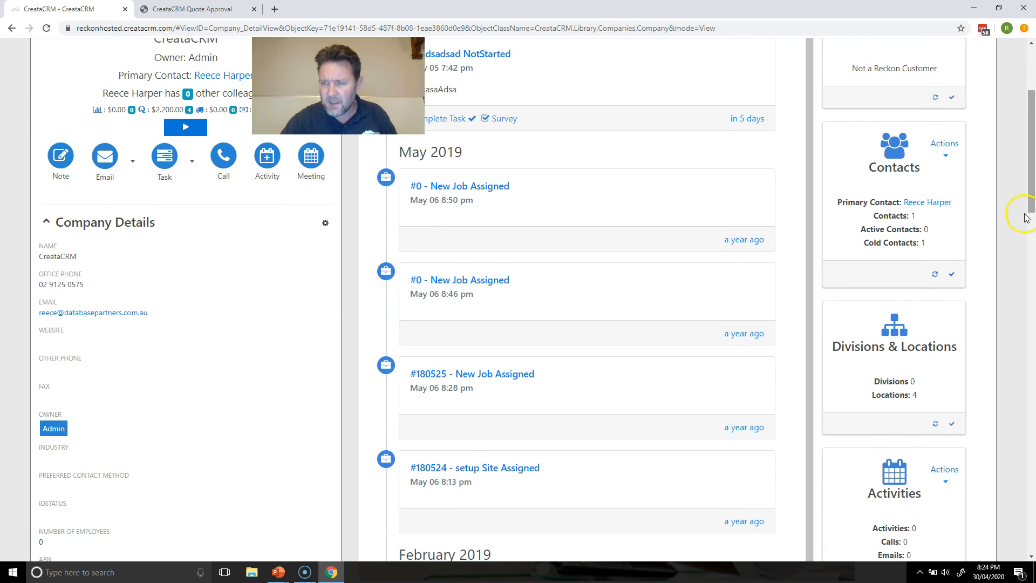
pyautogui.click(922, 360)
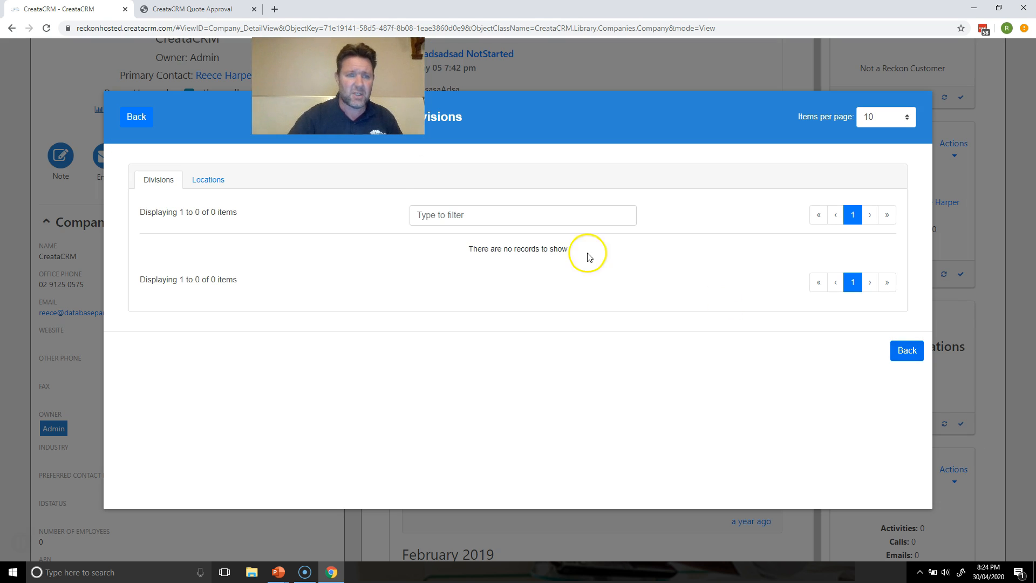
# Step: Check that the Hobart, TAS address appears under Locations, then return to the company record
pyautogui.click(223, 184)
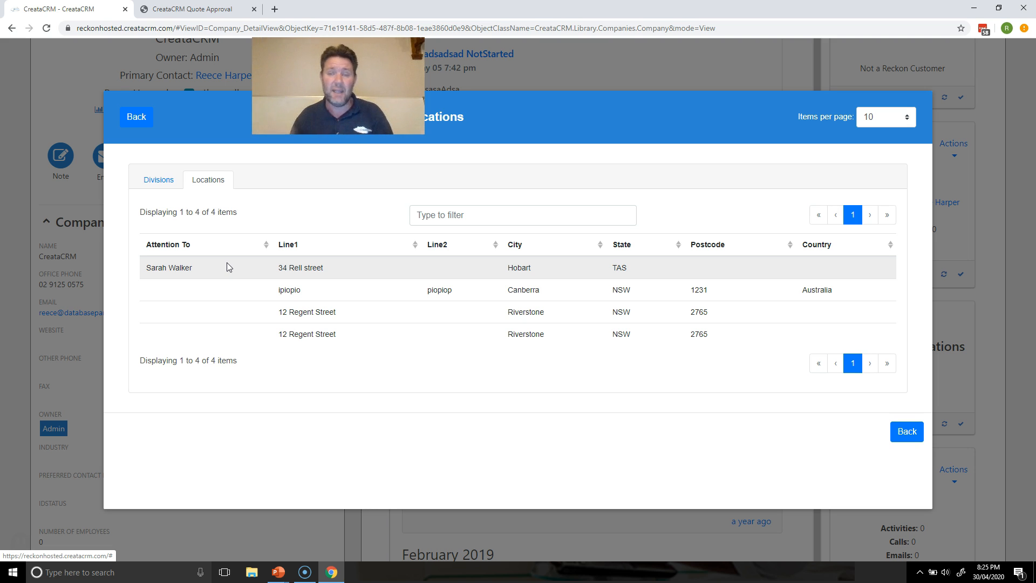
pyautogui.click(141, 117)
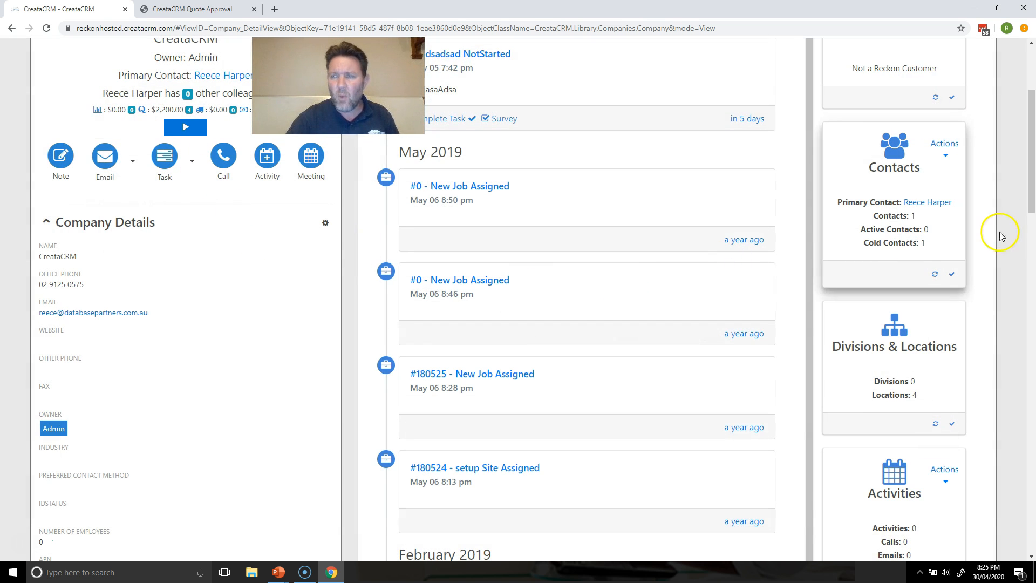
pyautogui.moveTo(1031, 213); pyautogui.dragTo(1033, 183)
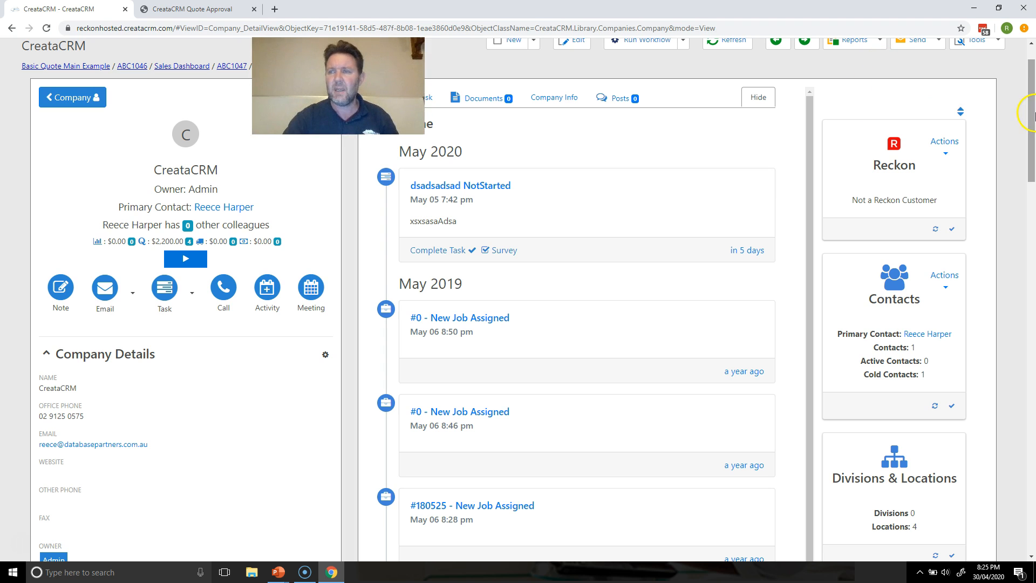
pyautogui.scroll(1, 1031, 113)
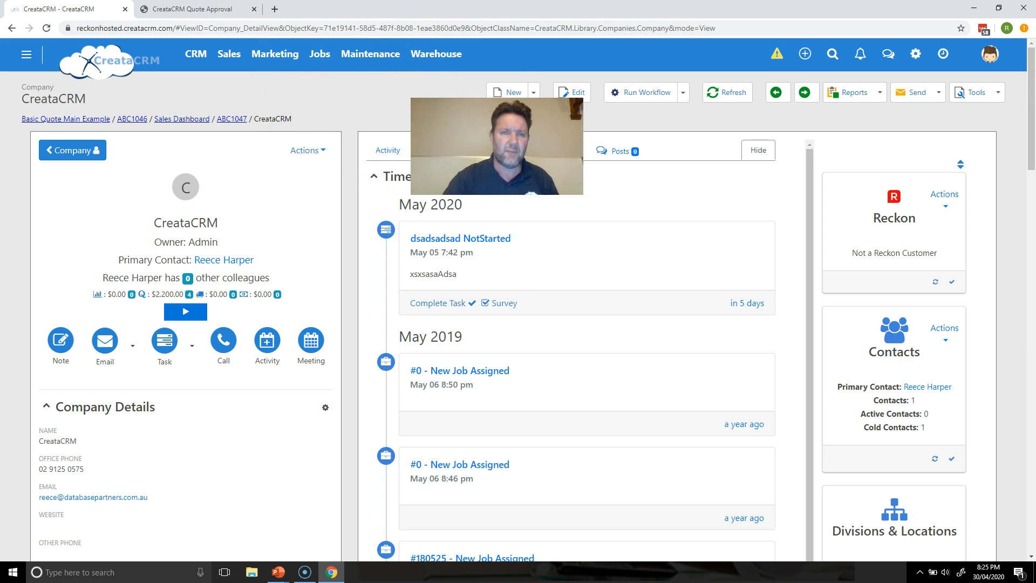